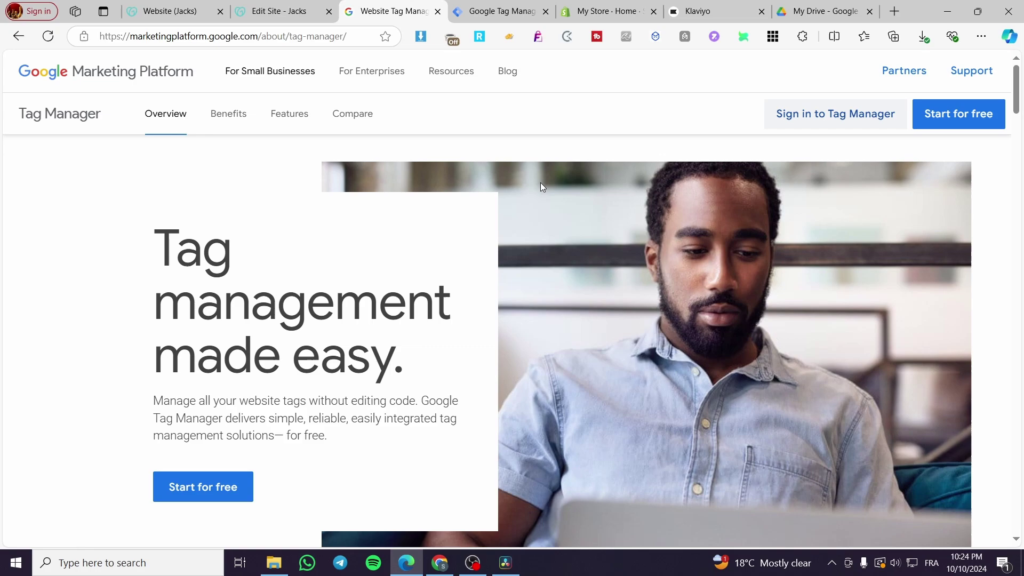
Step: From the Tag Manager accounts page, start a new account with its name entered and United States as the country
left_click(197, 5)
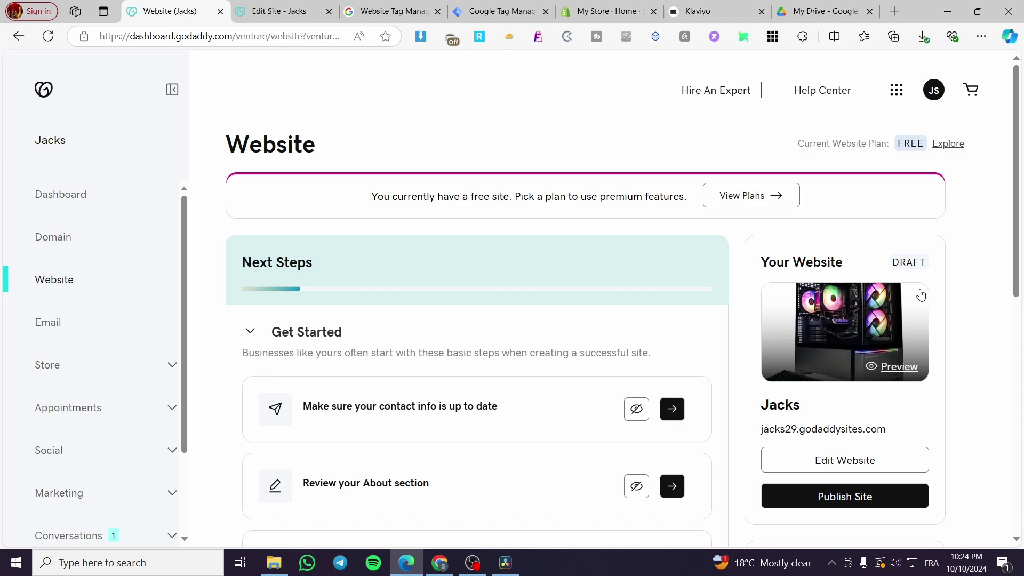
left_click(393, 10)
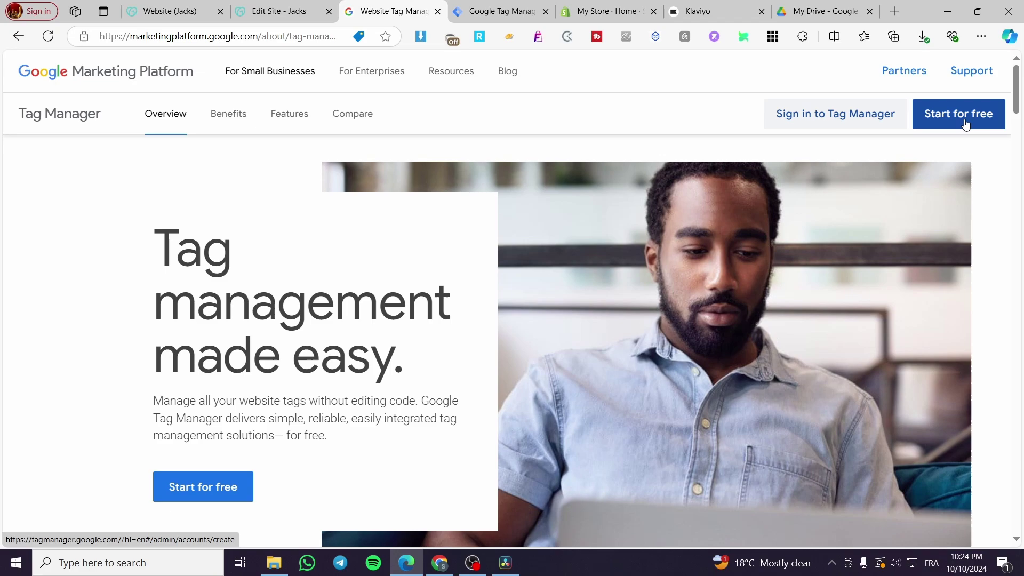
left_click(502, 13)
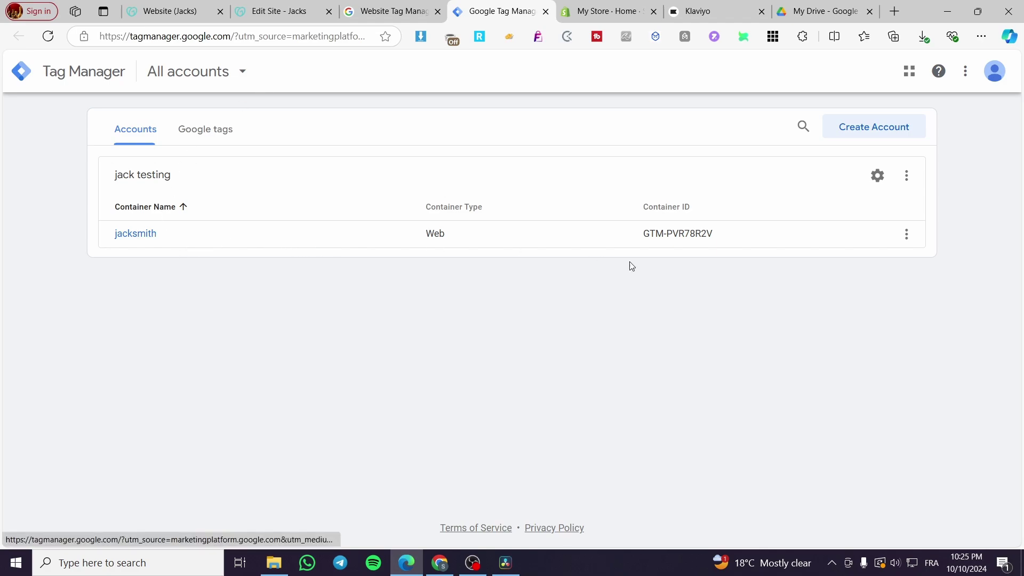
left_click(878, 138)
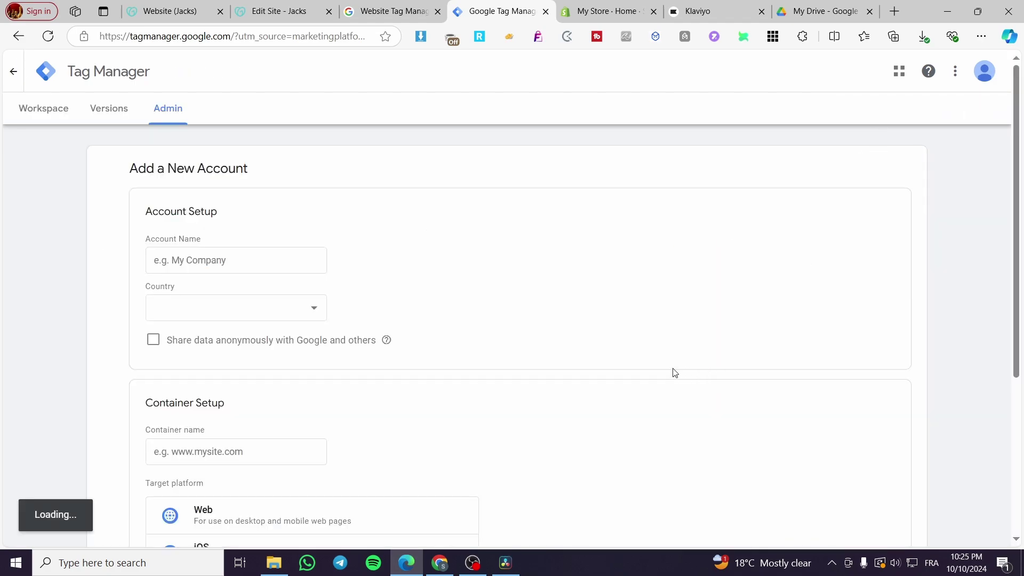
left_click(204, 264)
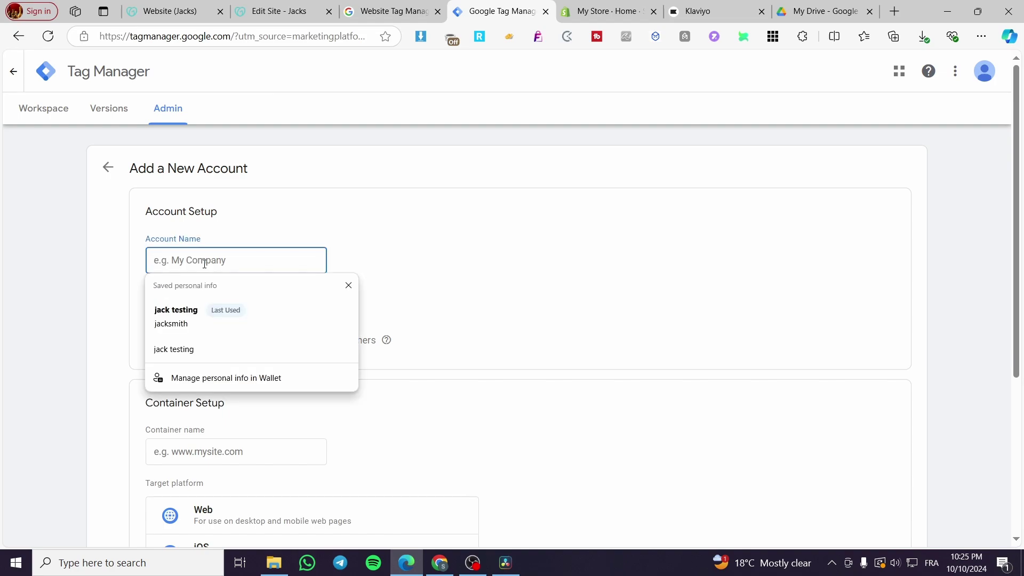
type("Jacks account")
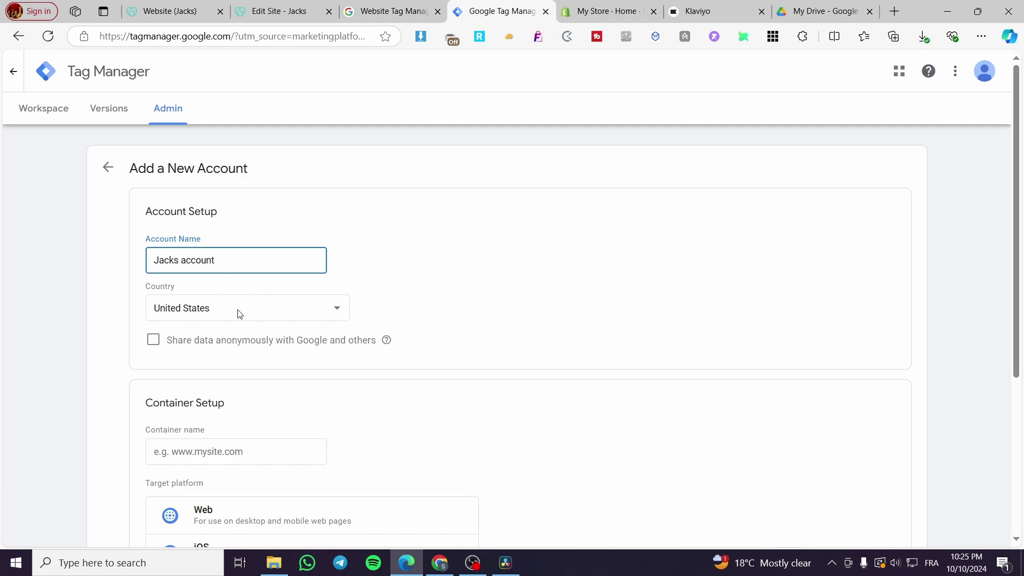
left_click(247, 314)
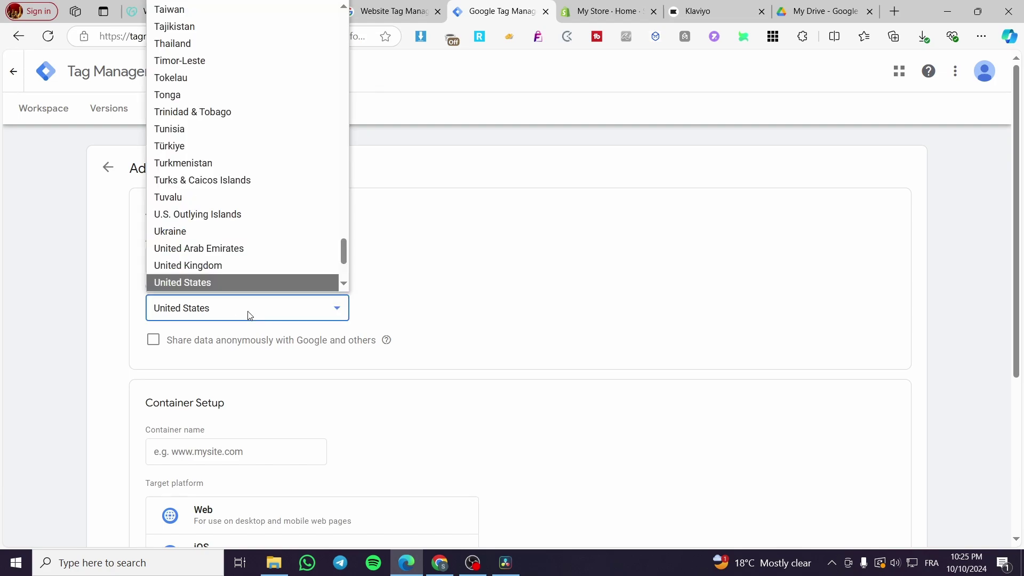
left_click(248, 315)
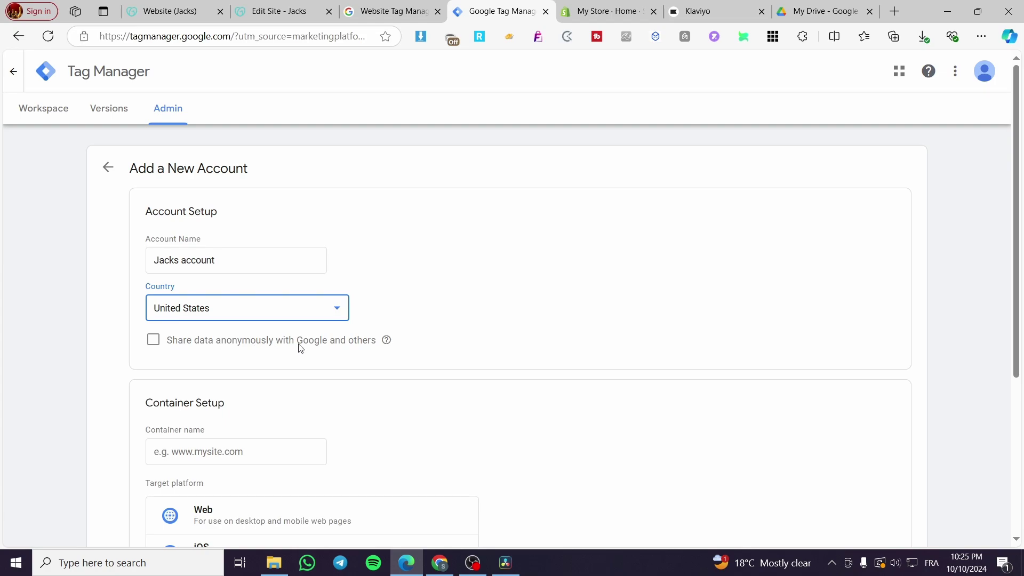
Step: Choose Web as the container's target platform under Container Setup
scroll(334, 350, "down", 4)
left_click(386, 140)
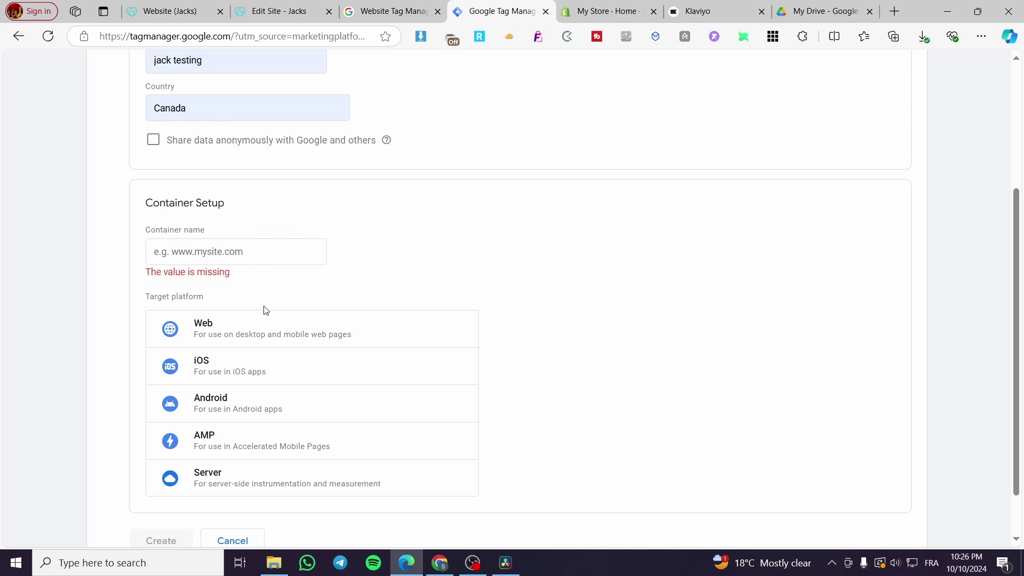
left_click(322, 340)
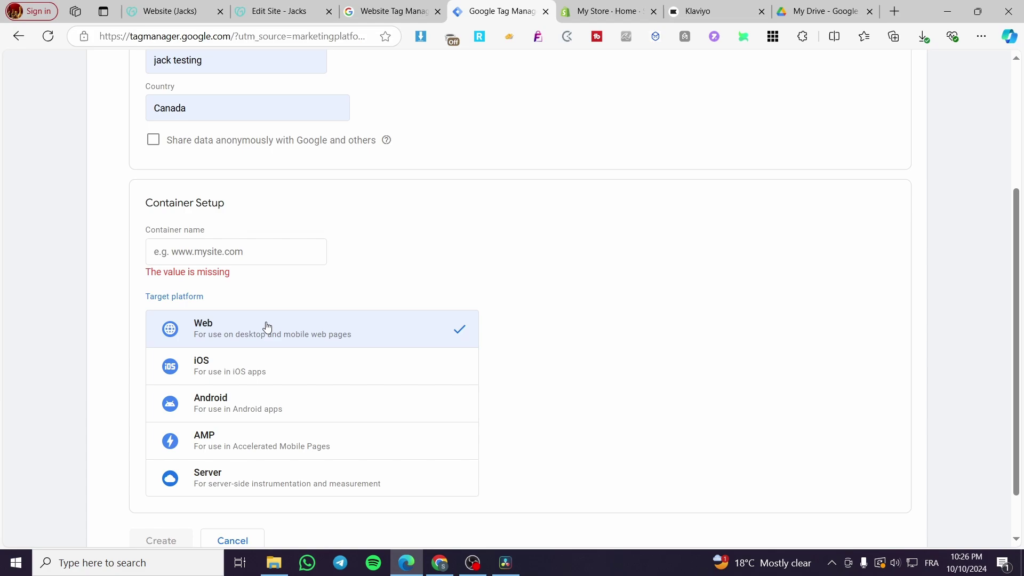
scroll(261, 323, "down", 1)
scroll(235, 307, "up", 1)
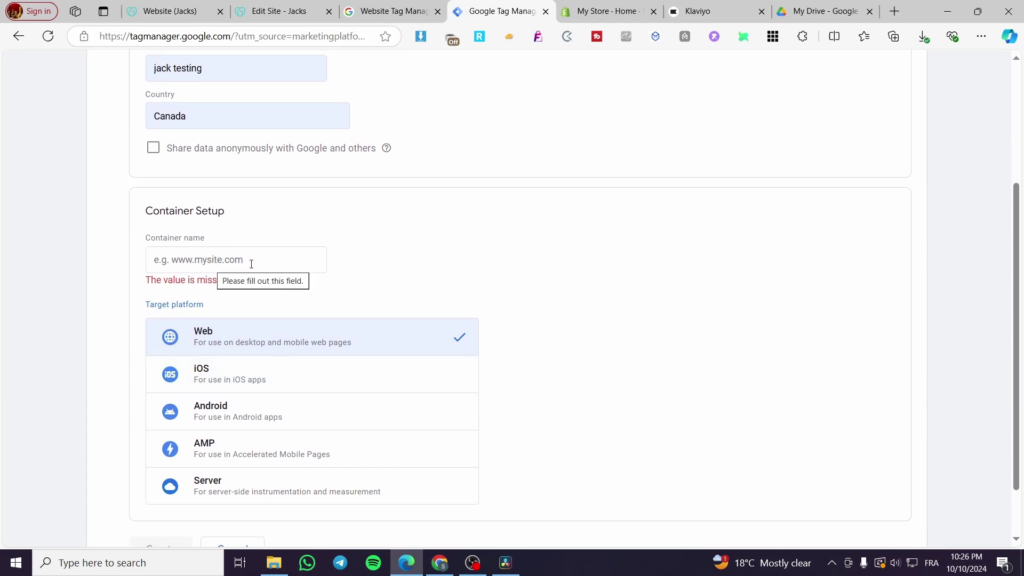
Step: Copy the site's address from the GoDaddy Website dashboard and return to Tag Manager
left_click(181, 8)
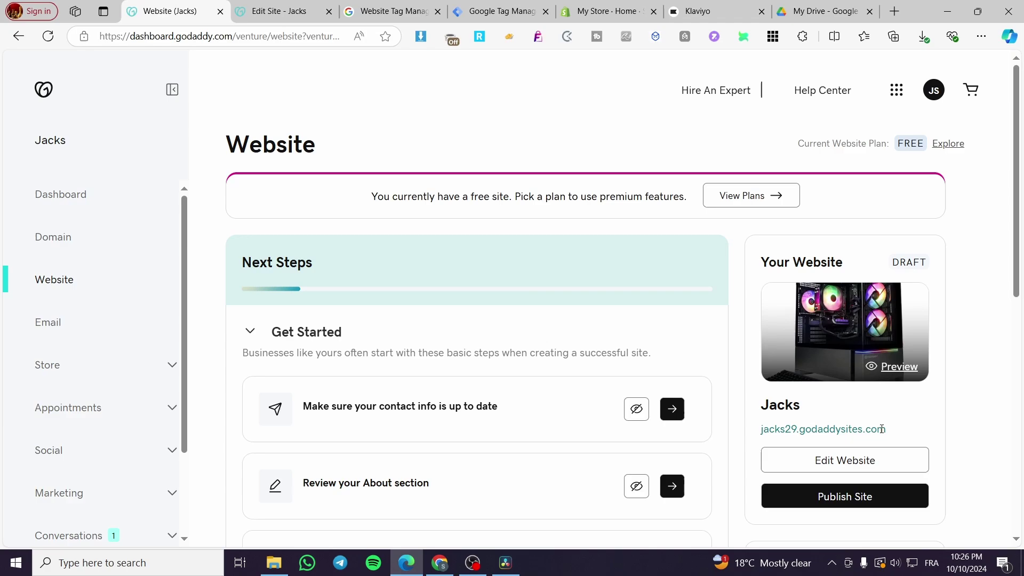
left_click_drag(882, 429, 762, 437)
key("ctrl+c")
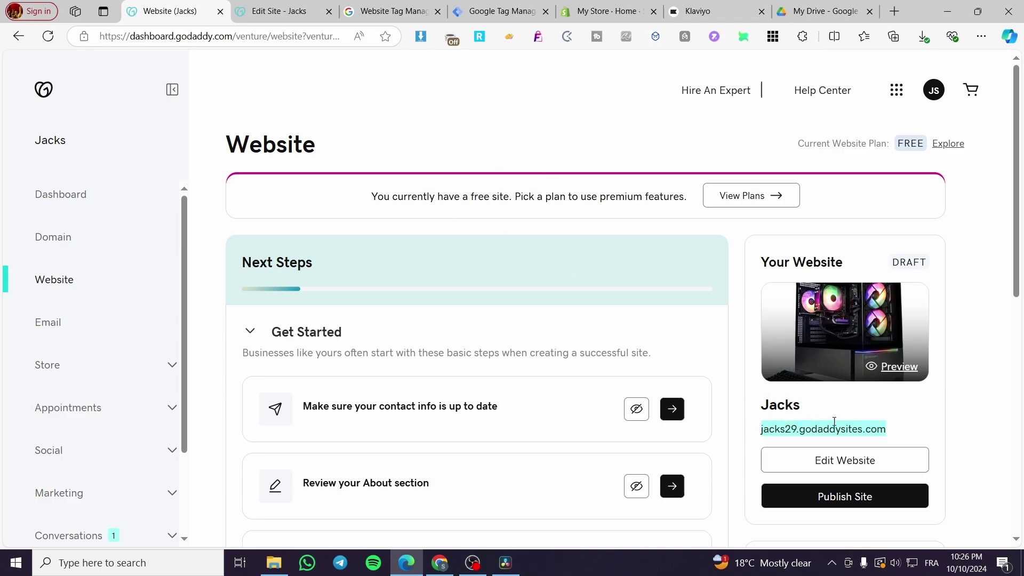
right_click(856, 432)
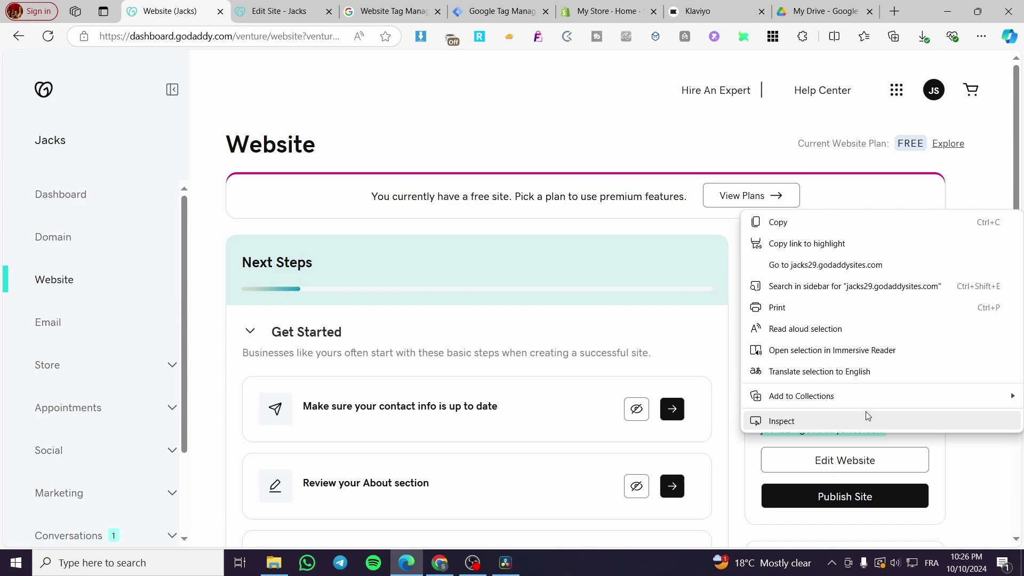
left_click(859, 224)
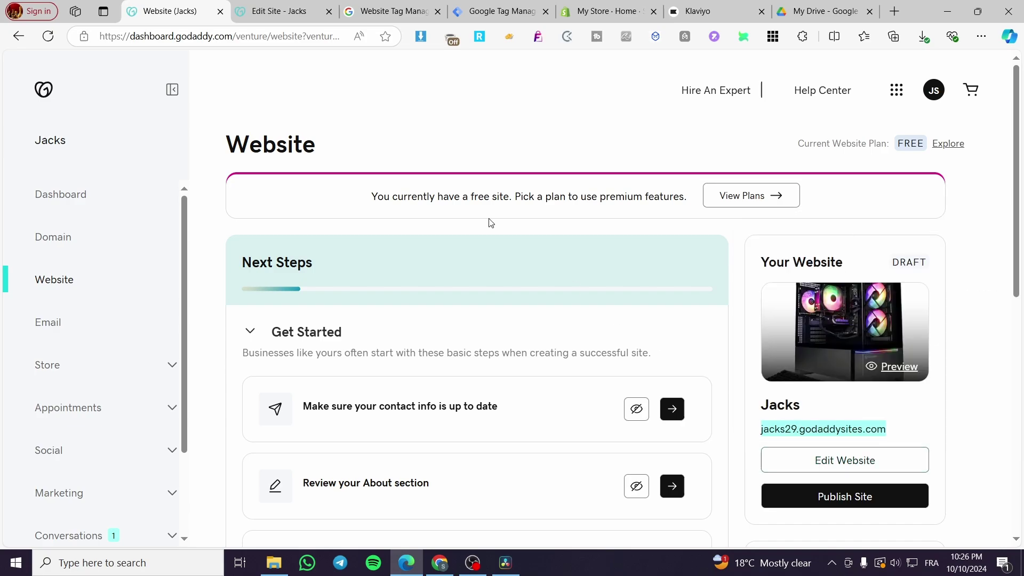
left_click(394, 10)
Step: Name the container jacks29.godaddysites.com by pasting the site address, and create the account
left_click(469, 8)
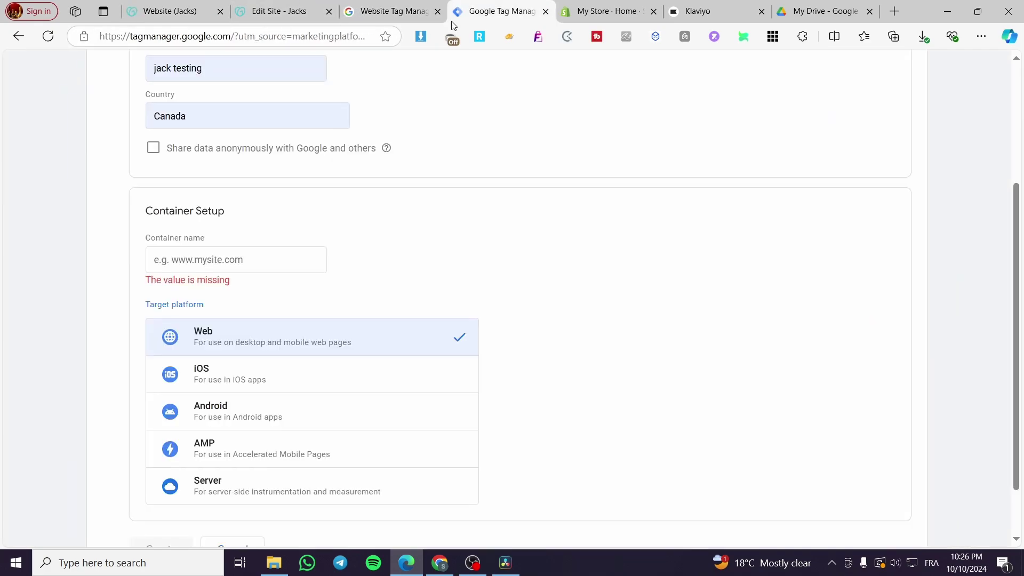
left_click(438, 11)
left_click(232, 265)
key("ctrl+v")
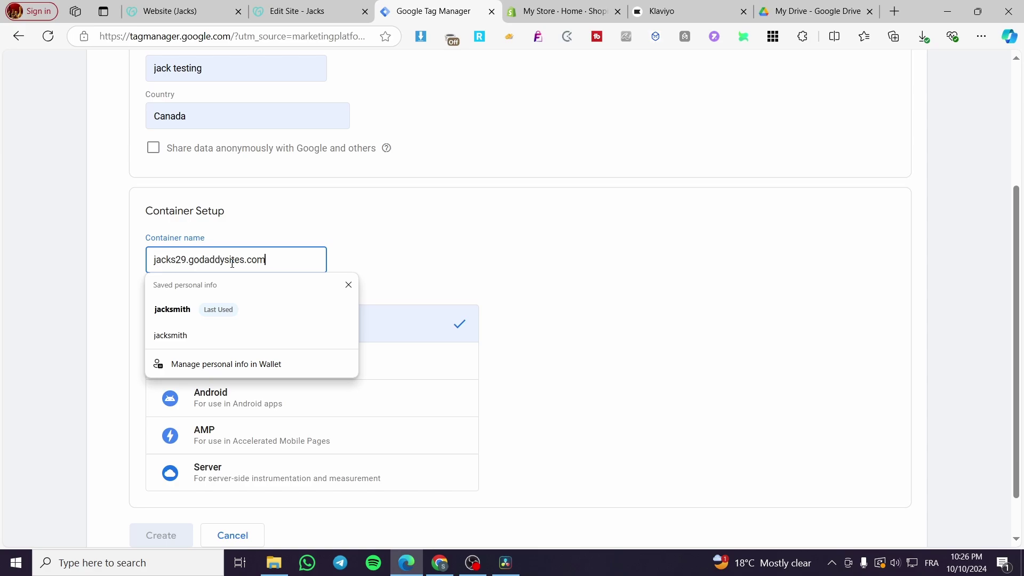
left_click(409, 261)
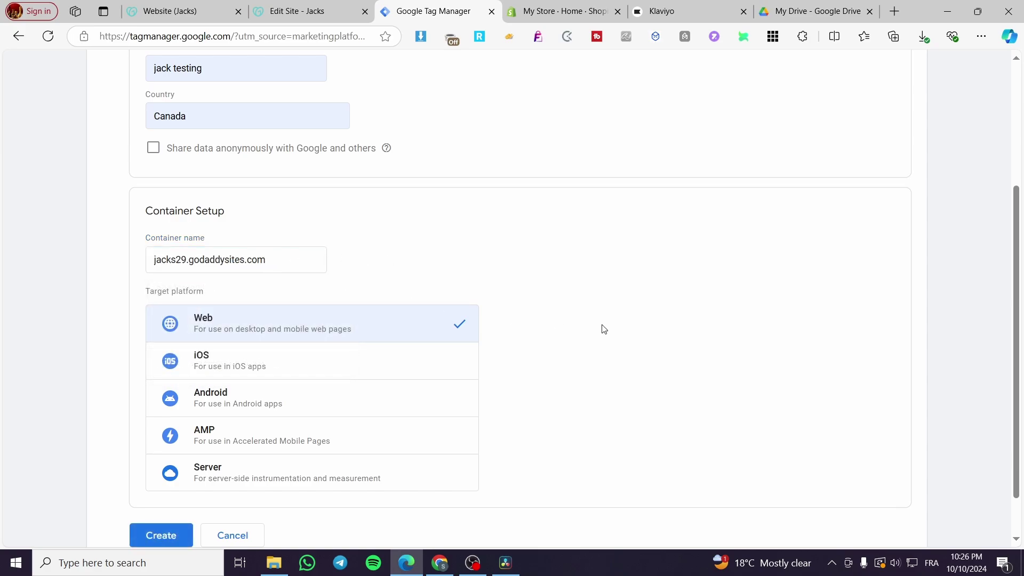
scroll(604, 329, "down", 1)
left_click(172, 485)
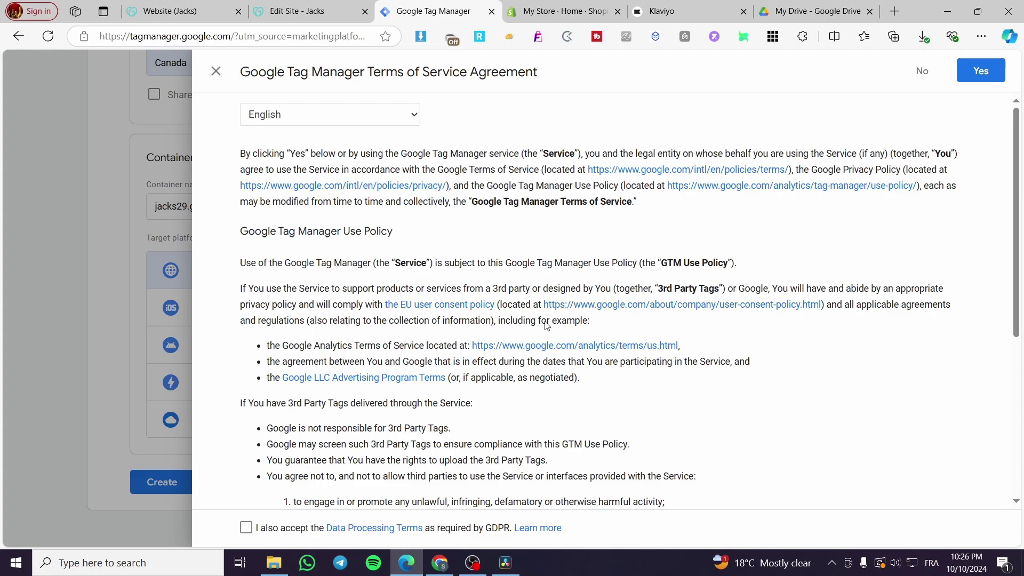
Step: Accept the Data Processing Terms and agree to the Tag Manager terms of service
scroll(547, 325, "down", 3)
scroll(482, 373, "up", 3)
left_click(246, 528)
right_click(240, 540)
left_click(213, 505)
scroll(368, 496, "down", 6)
scroll(640, 320, "up", 6)
left_click(977, 72)
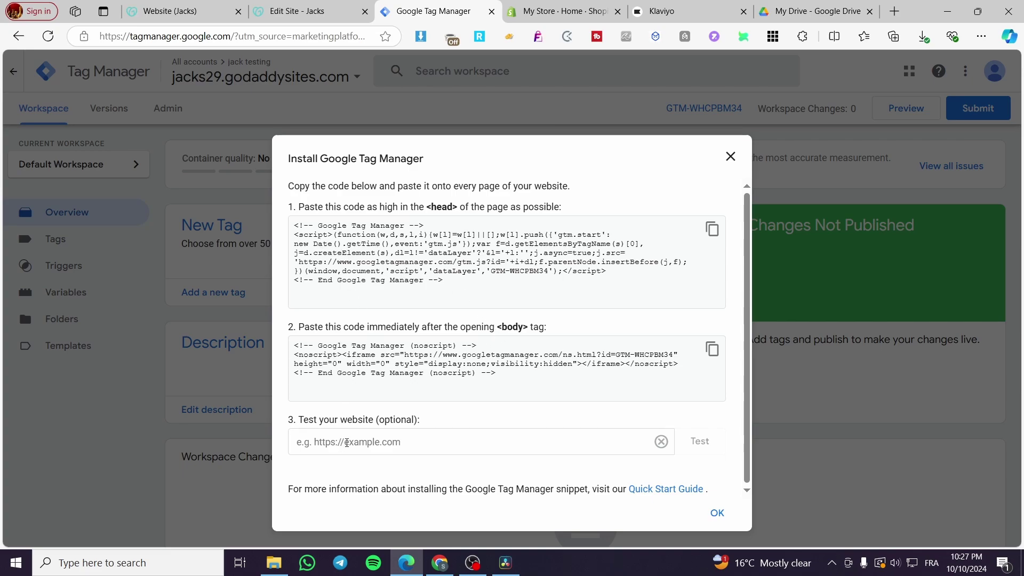
left_click(358, 441)
key("ctrl+v")
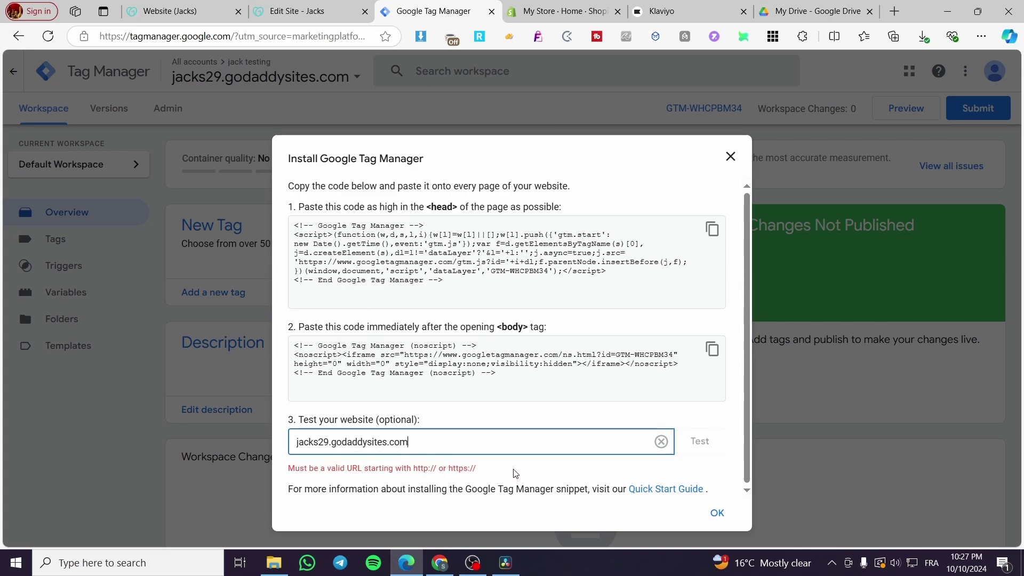
left_click(298, 442)
left_click_drag(449, 470, 477, 470)
key("ctrl+c")
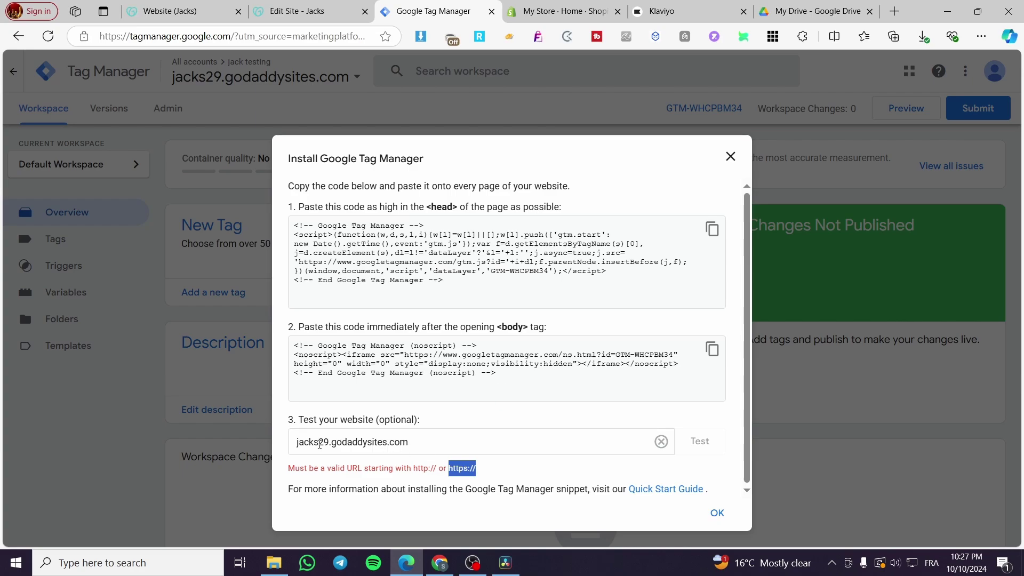
left_click(297, 446)
key("ctrl+v")
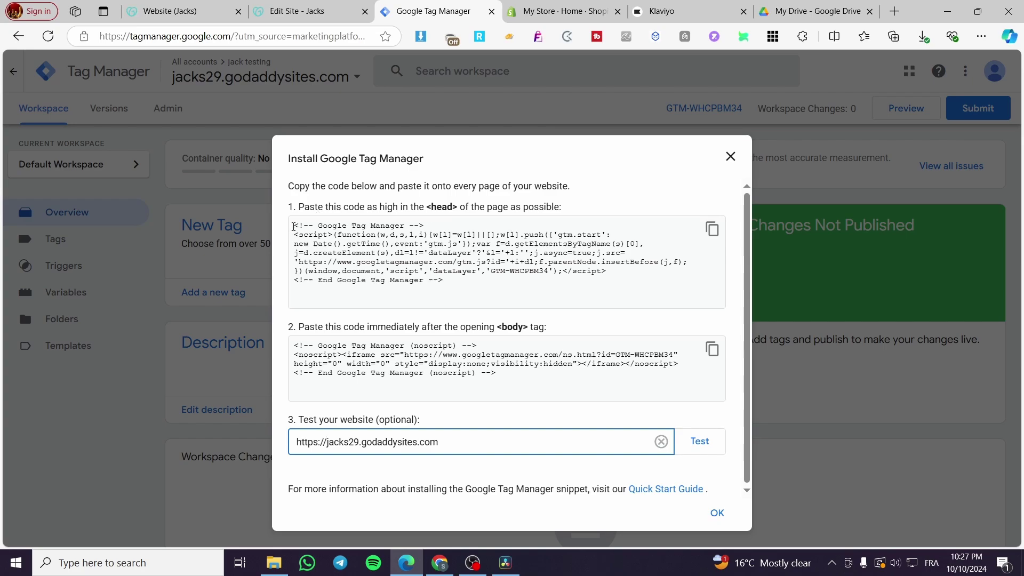
Step: Copy the head code snippet and switch back to the GoDaddy website builder
left_click(712, 228)
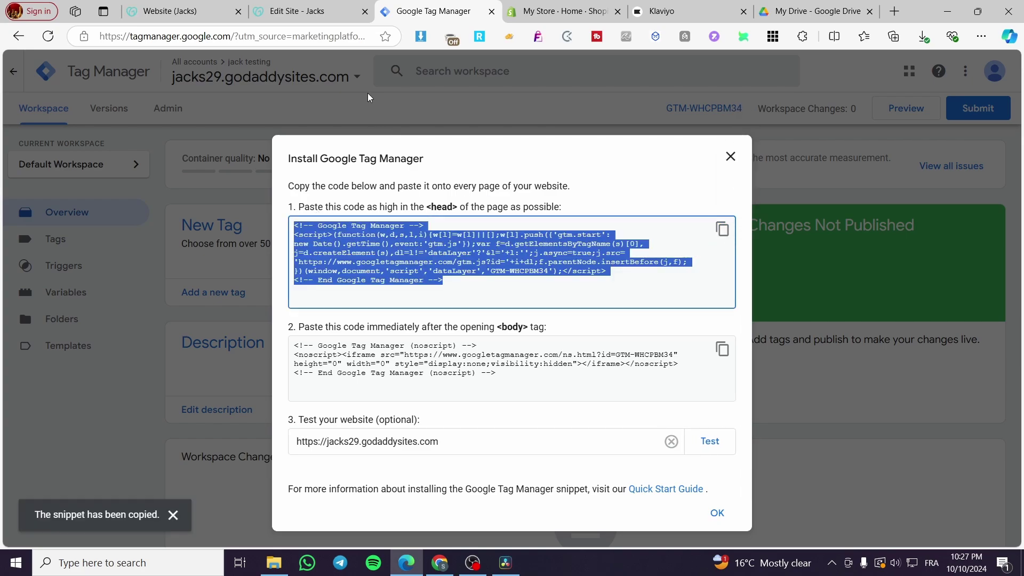
left_click(198, 5)
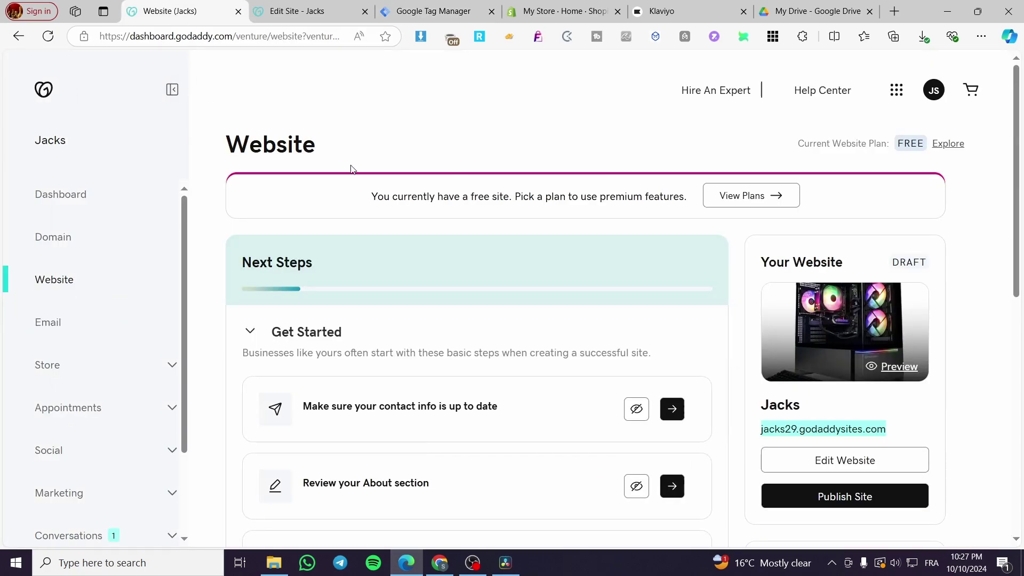
left_click(296, 11)
Step: Open the site editor, select the header section, and scroll its settings to the Paragraph field
left_click(169, 11)
left_click(296, 11)
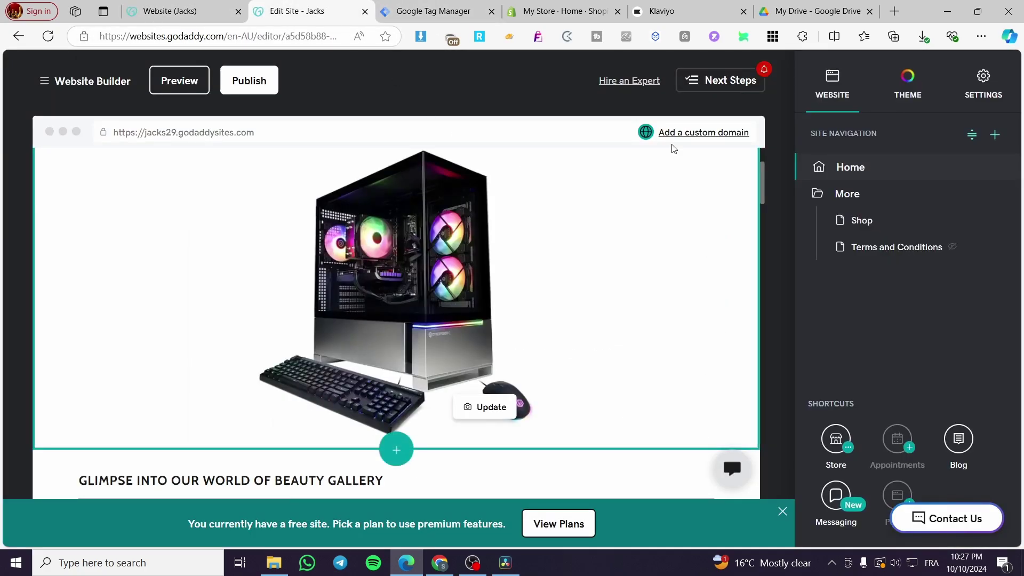
left_click(547, 168)
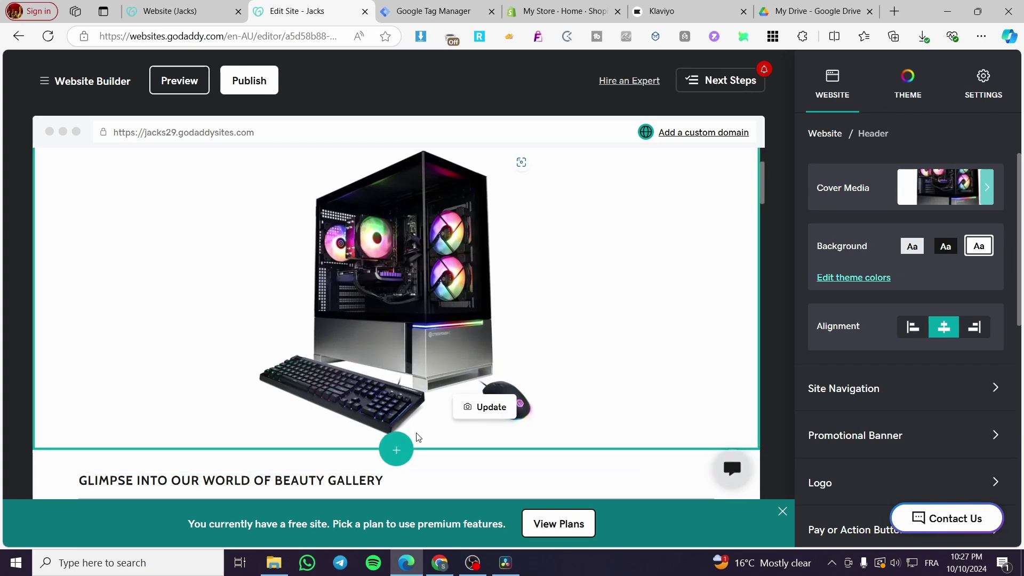
left_click(405, 448)
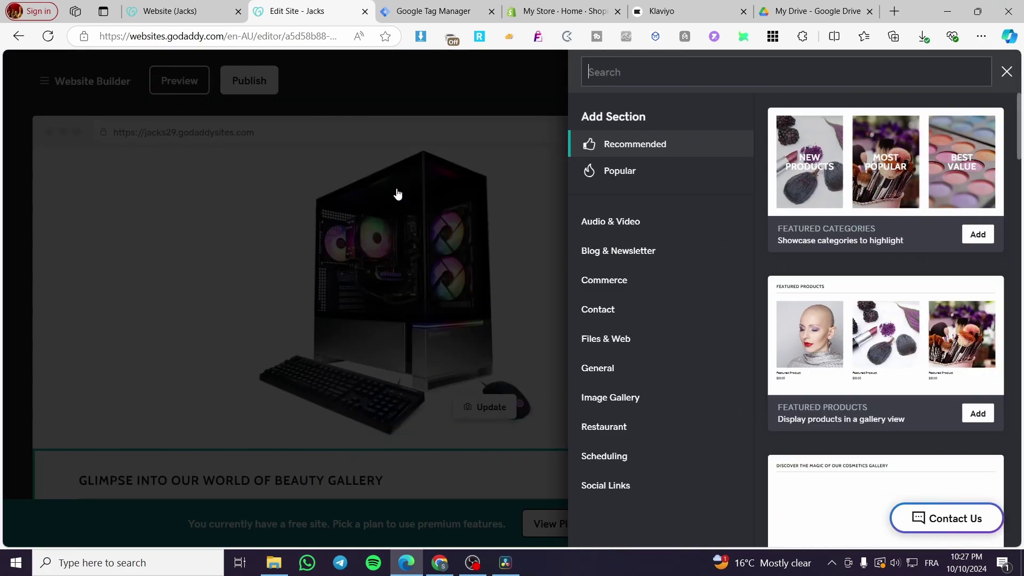
left_click(374, 182)
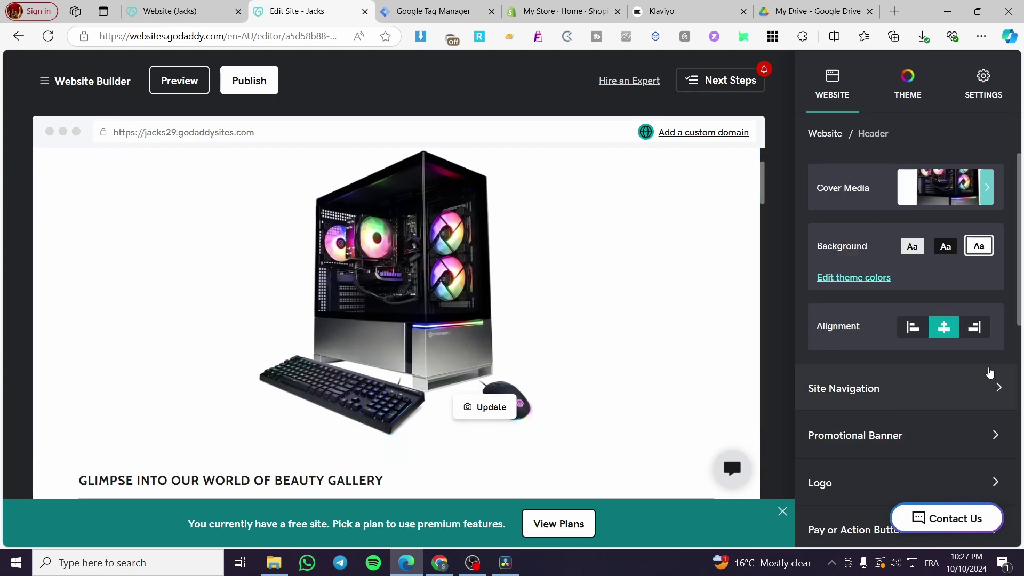
scroll(953, 407, "down", 7)
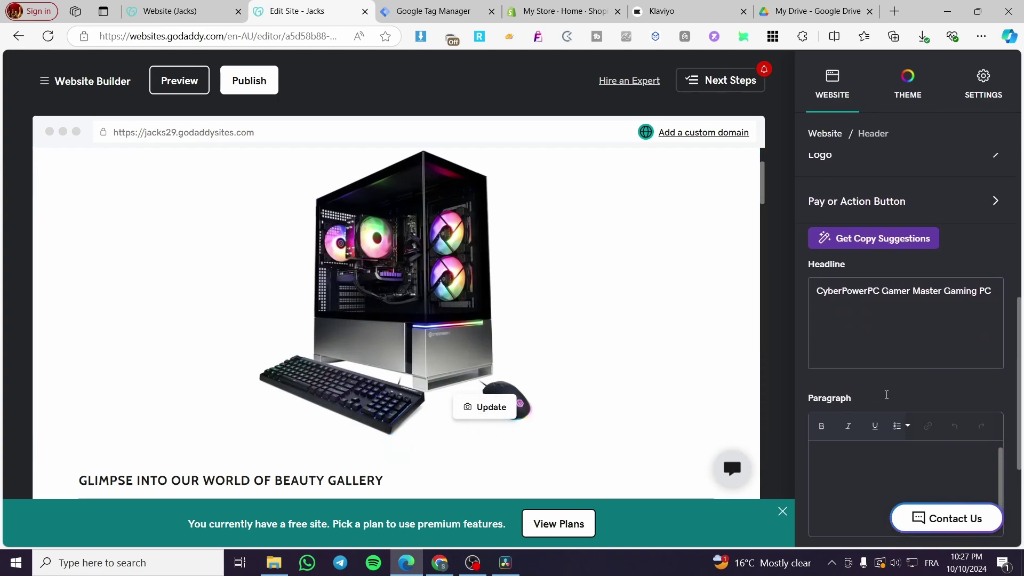
scroll(883, 387, "down", 1)
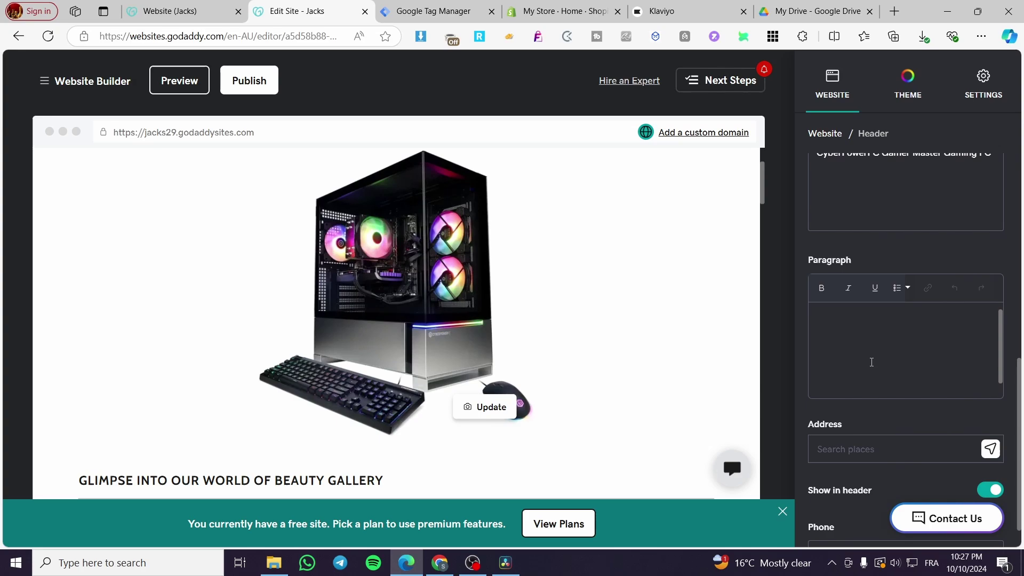
Step: Paste the Google Tag Manager head script into the header's Paragraph field
left_click(872, 363)
key("ctrl+v")
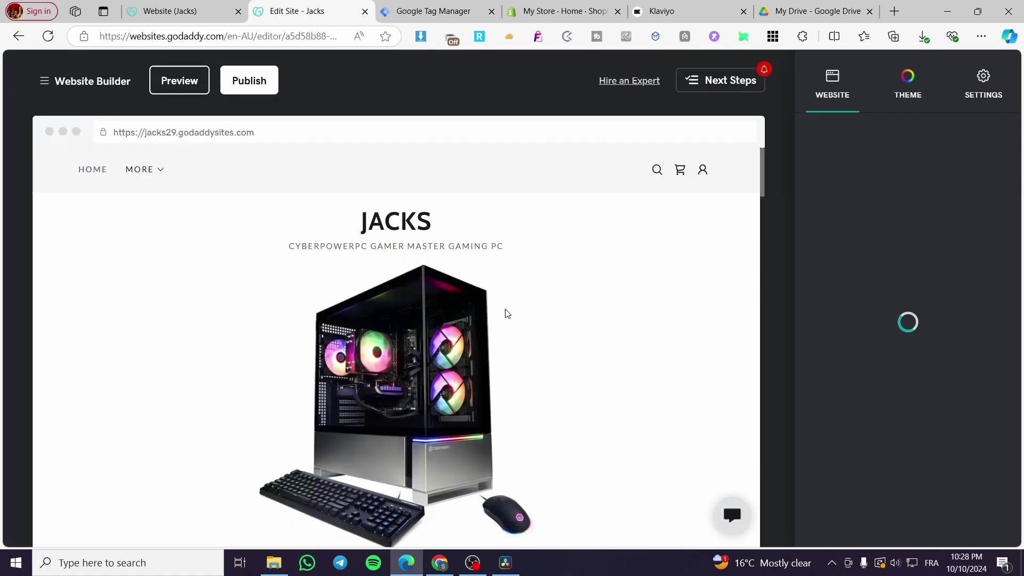
scroll(504, 320, "down", 2)
scroll(598, 366, "down", 8)
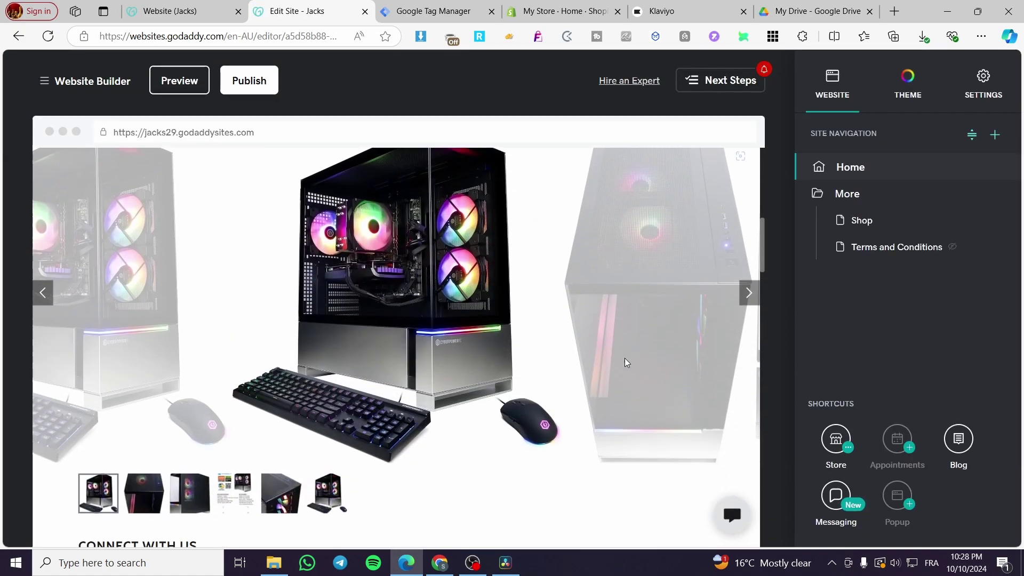
scroll(534, 279, "up", 10)
Step: Reopen the header settings, paste the head script into the paragraph again, and save with Done
left_click(571, 244)
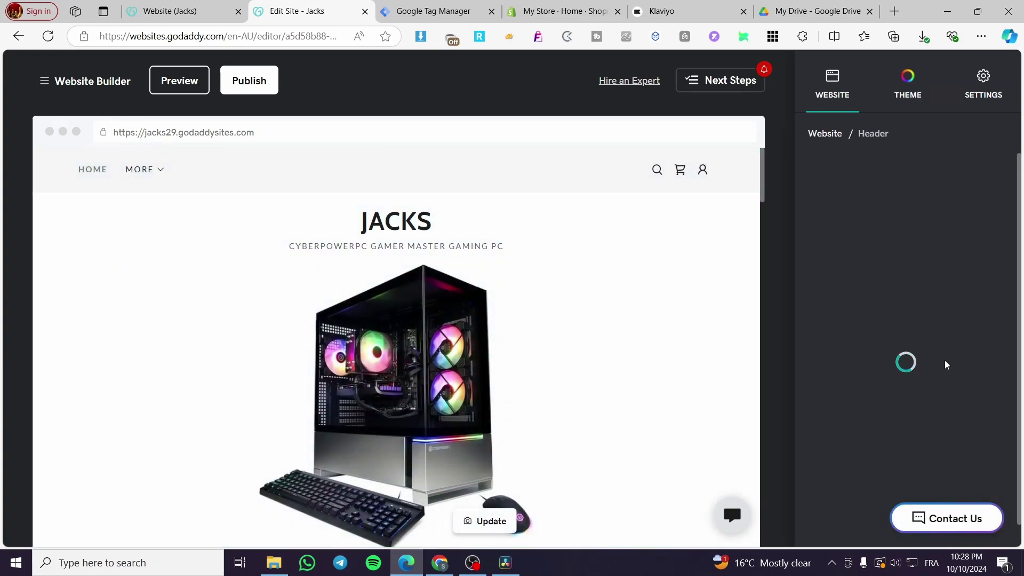
scroll(928, 357, "down", 5)
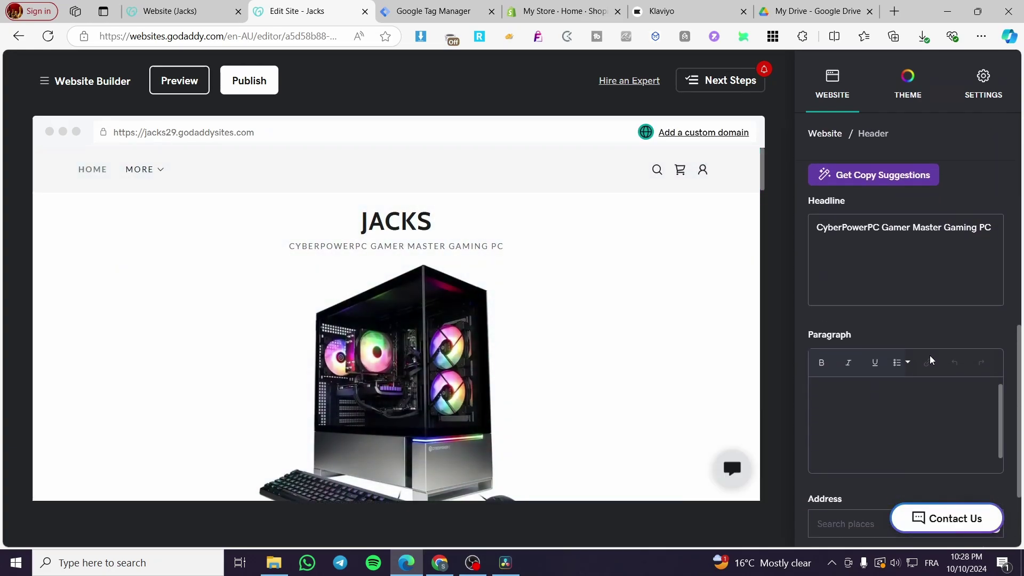
scroll(929, 359, "down", 2)
left_click(915, 333)
key("ctrl+v")
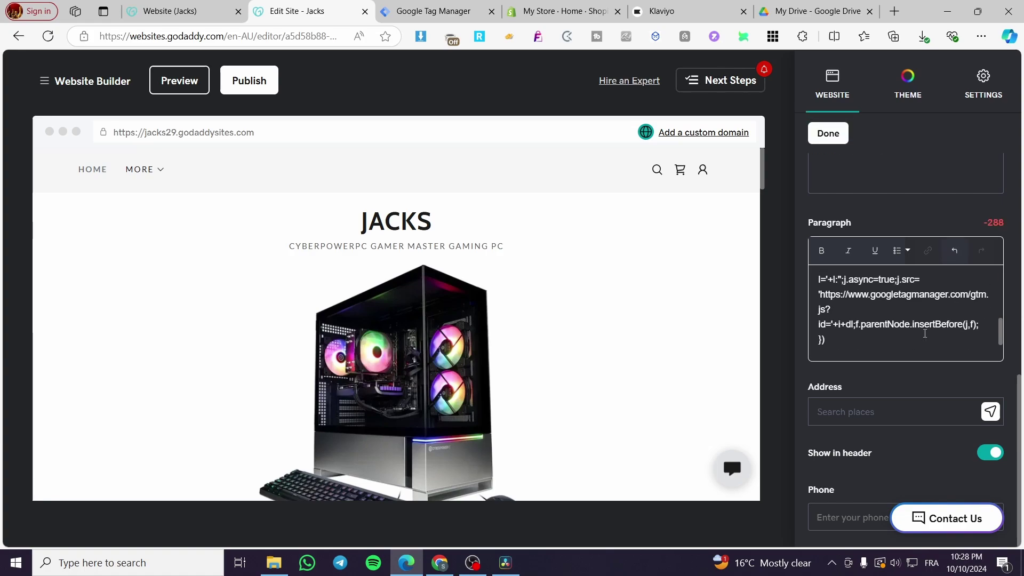
scroll(926, 334, "up", 5)
left_click(828, 134)
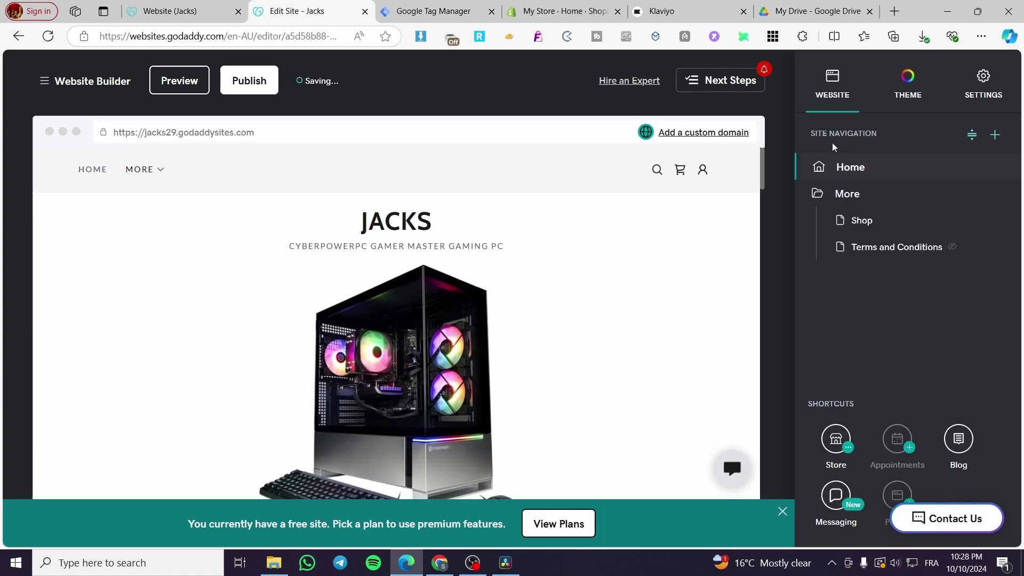
scroll(664, 351, "down", 5)
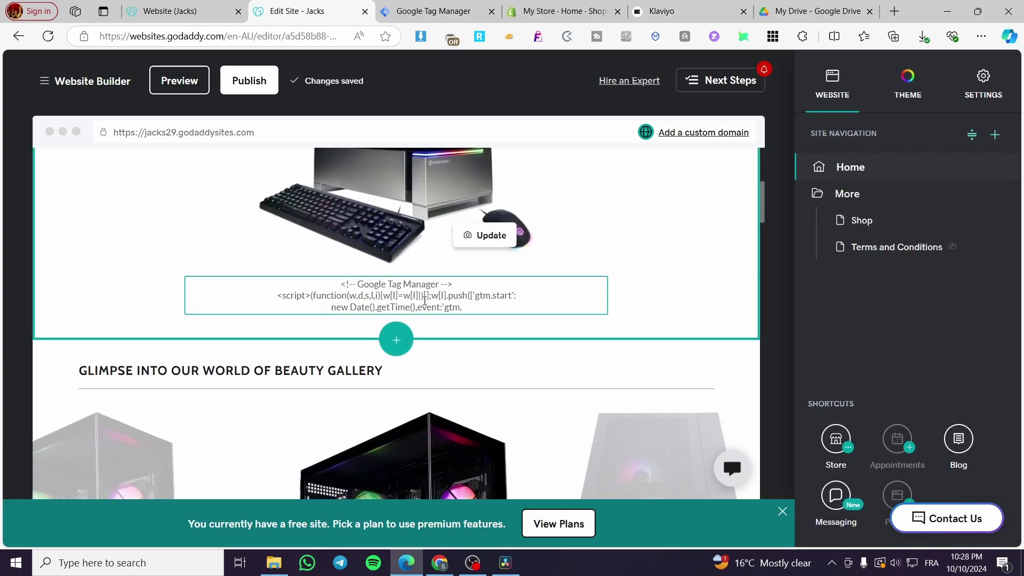
scroll(677, 311, "up", 3)
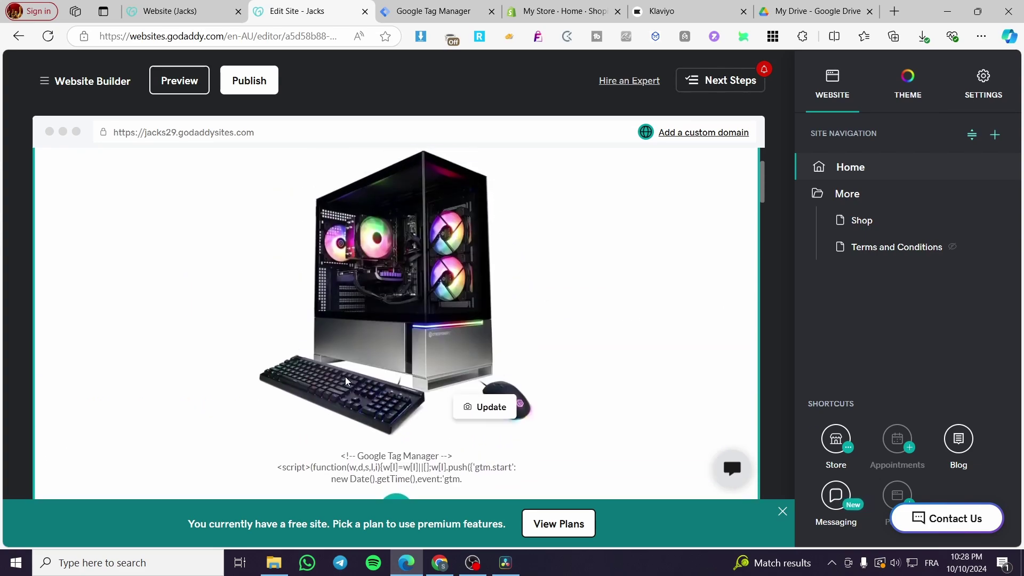
Step: Select the body noscript snippet in Tag Manager's install dialog, then return to the site editor
left_click(432, 11)
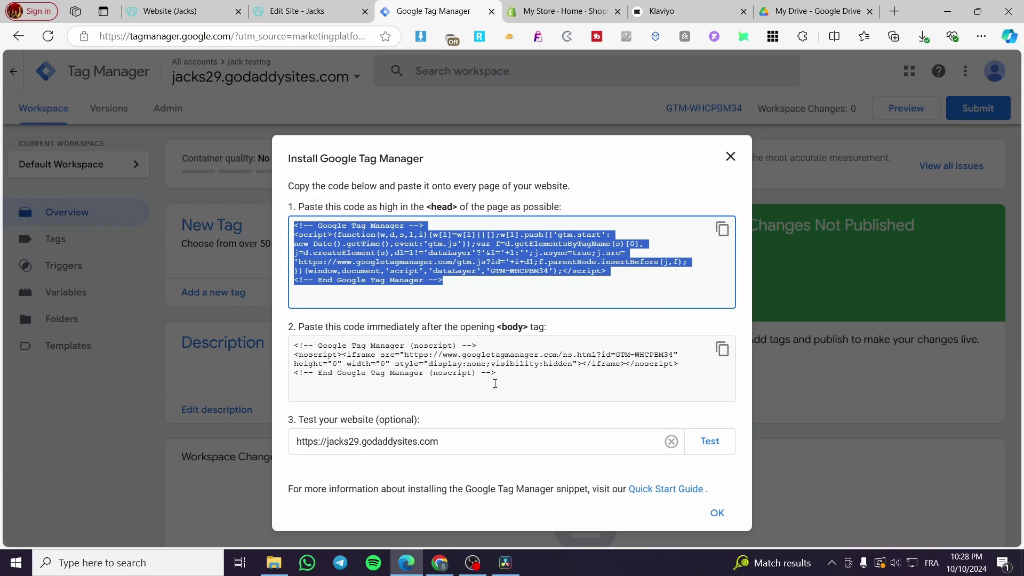
left_click_drag(494, 383, 291, 344)
key("ctrl+c")
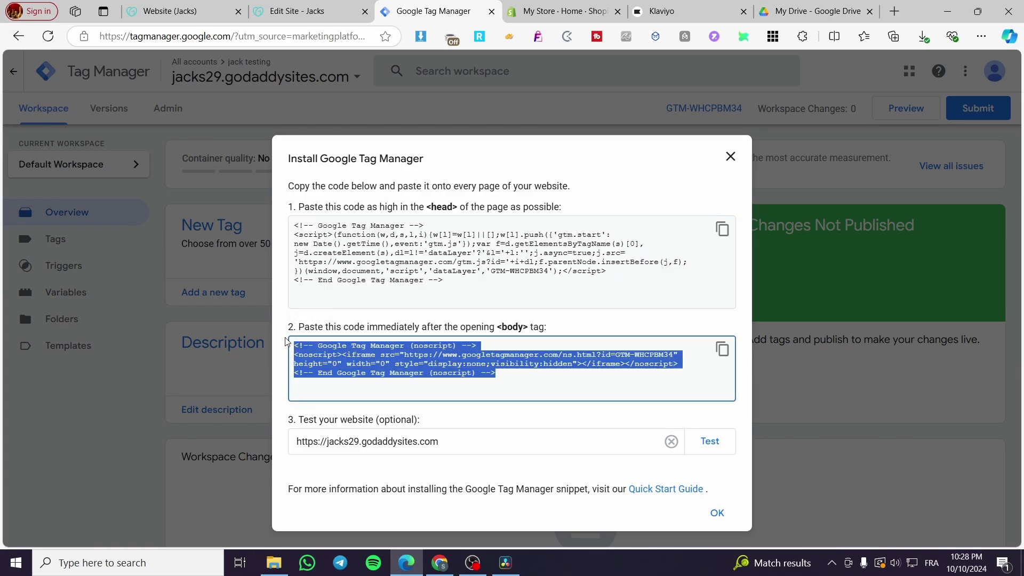
left_click(185, 4)
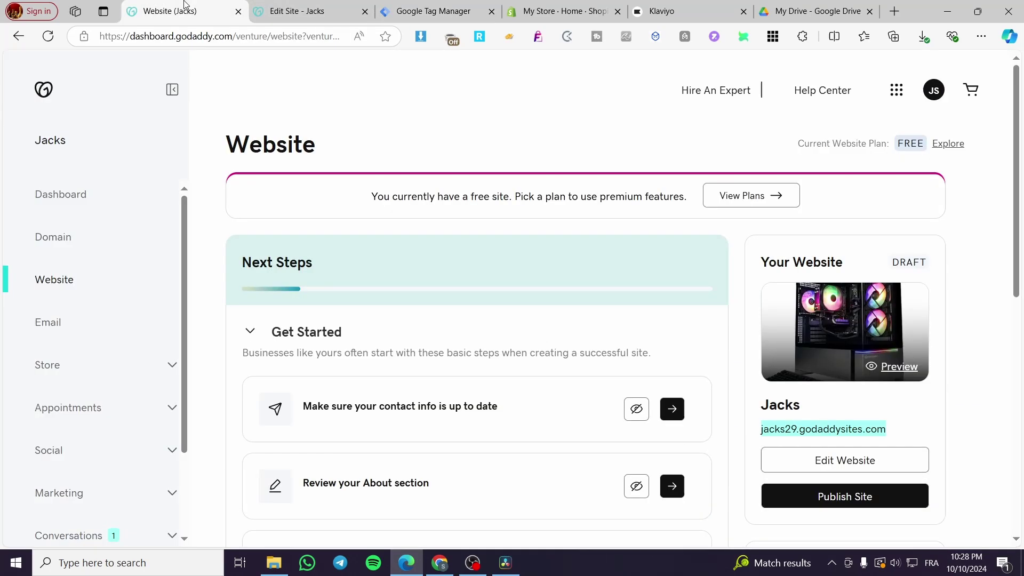
left_click(302, 16)
Step: Add an HTML section below the header by searching the section types for 'htm'
scroll(400, 380, "down", 5)
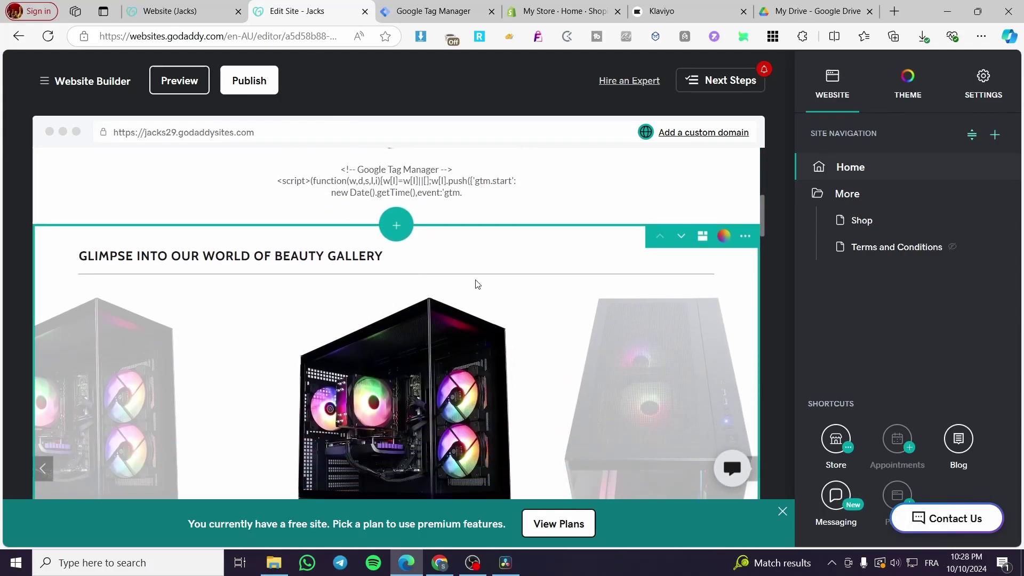
left_click(396, 226)
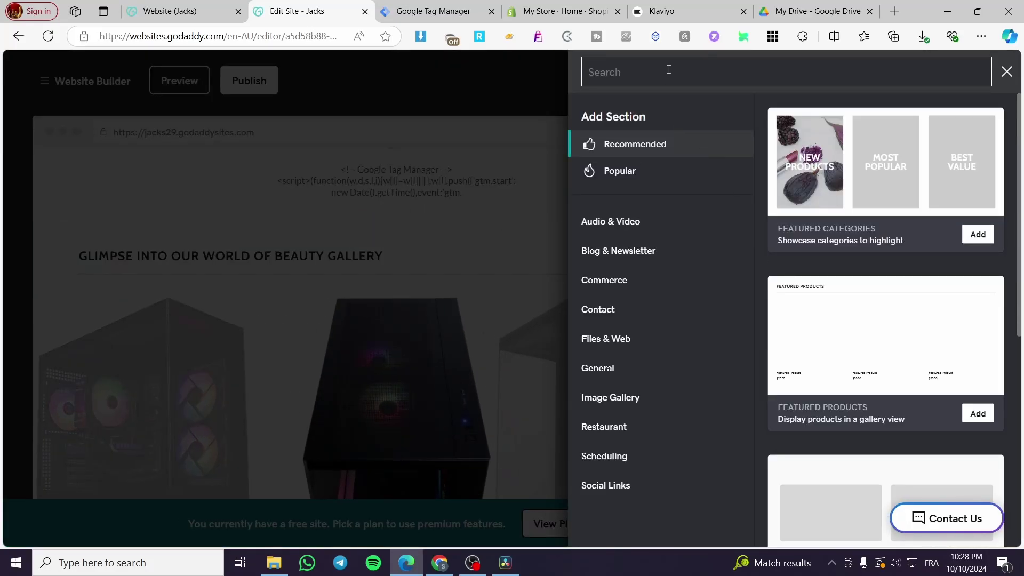
left_click(669, 69)
type("html")
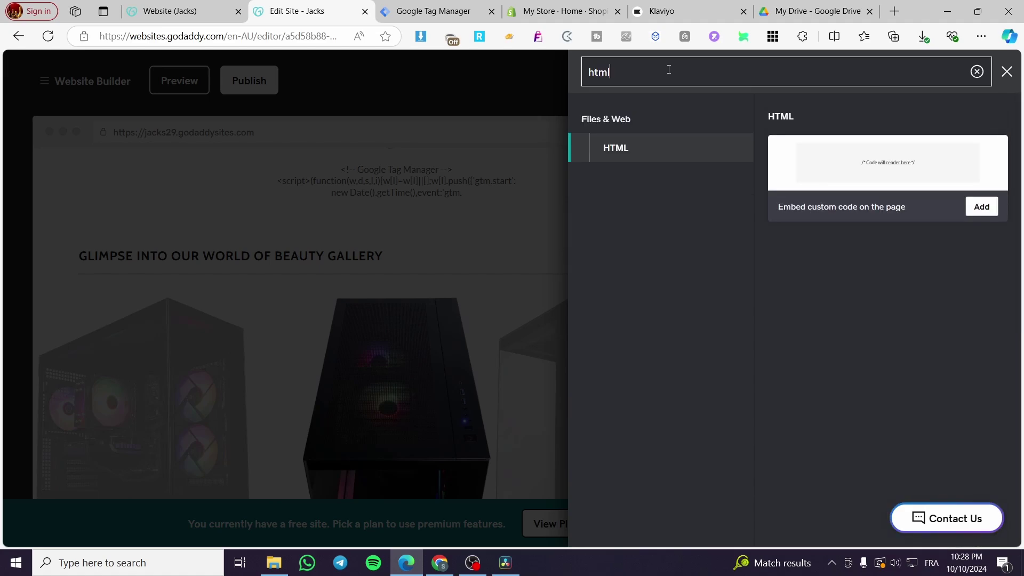
left_click(982, 207)
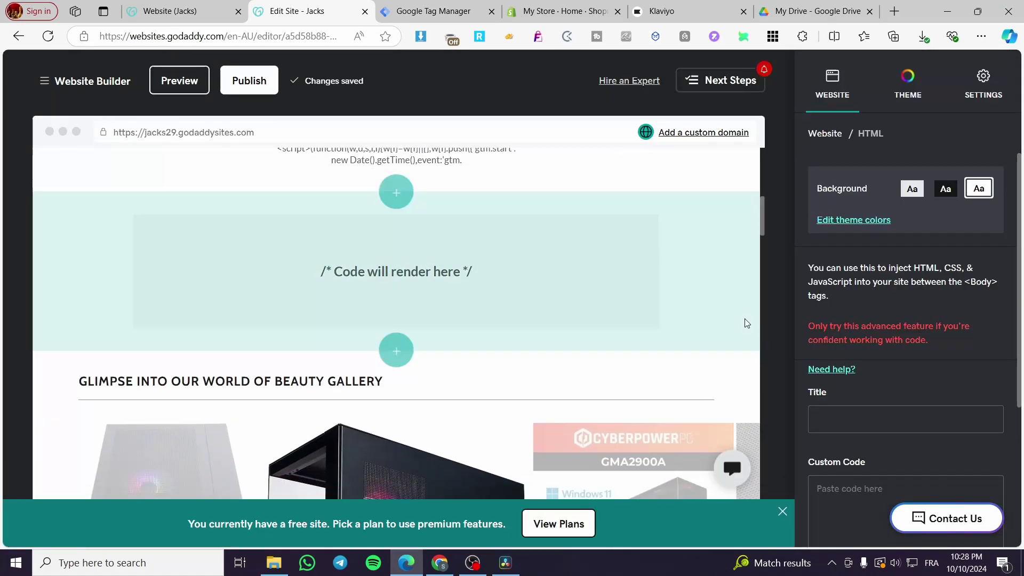
Step: Paste the Tag Manager noscript snippet into the section's Custom Code and finish with Done
scroll(746, 323, "down", 1)
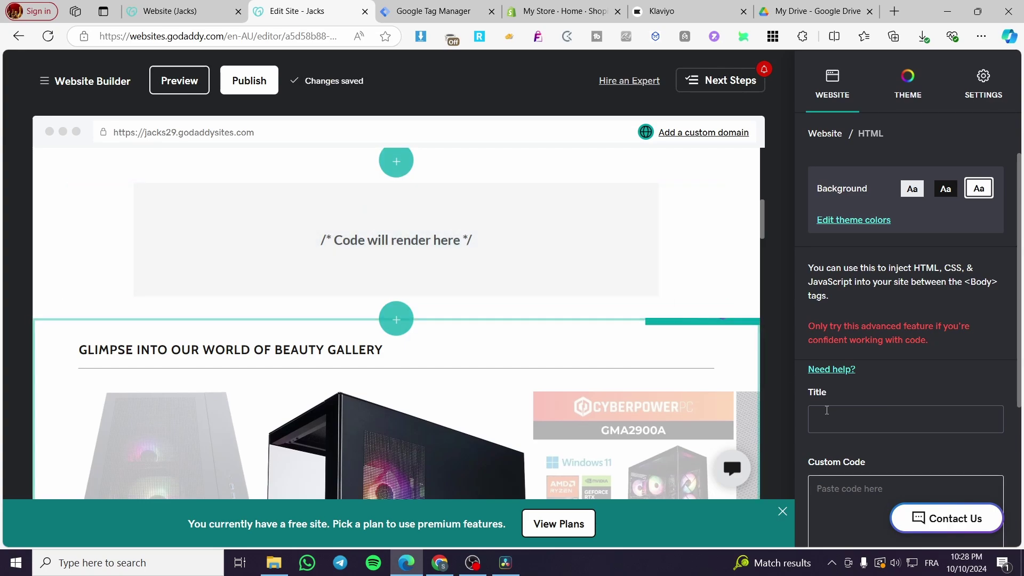
left_click(862, 482)
key("ctrl+v")
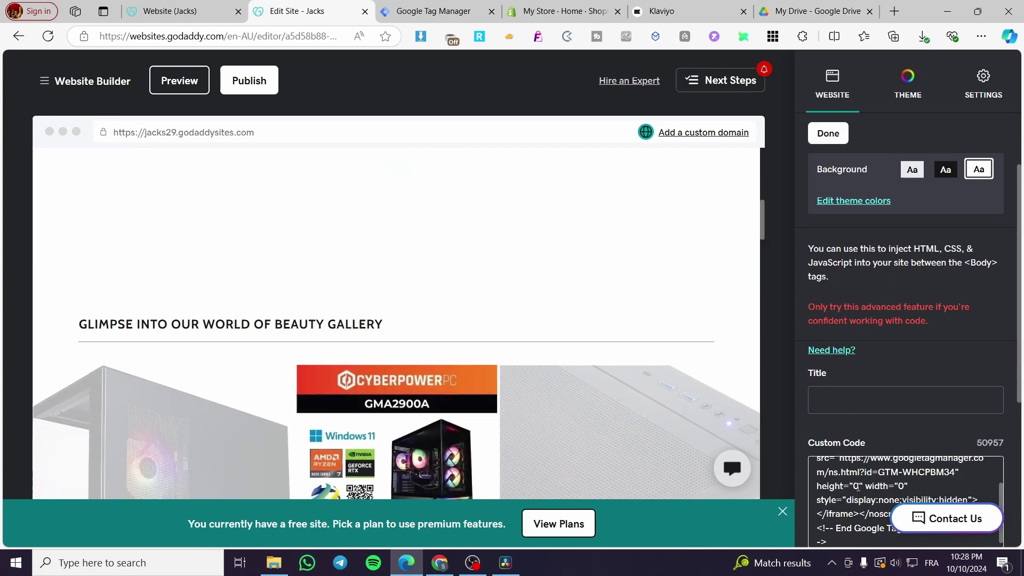
scroll(882, 444, "down", 3)
scroll(860, 214, "up", 3)
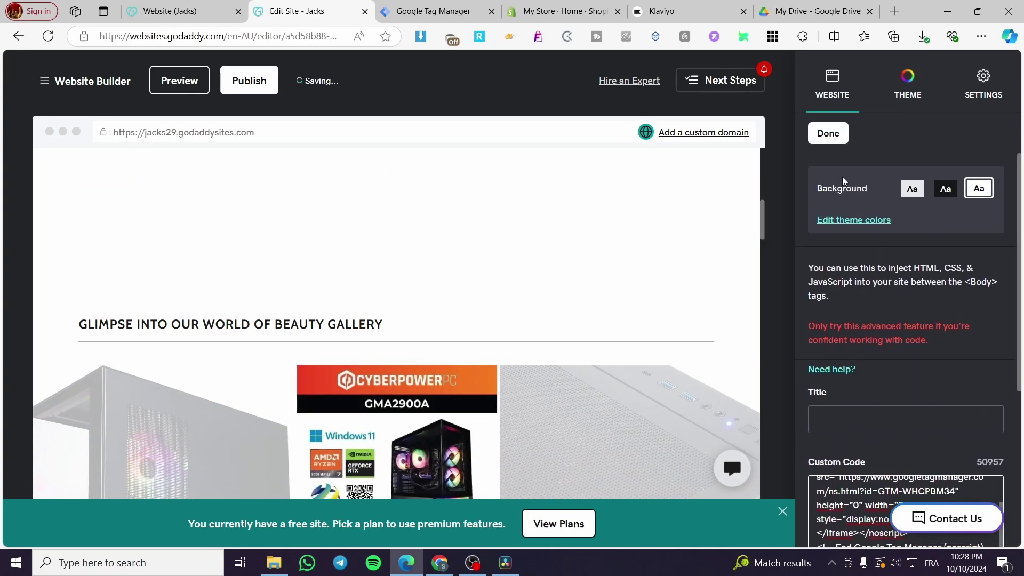
left_click(829, 133)
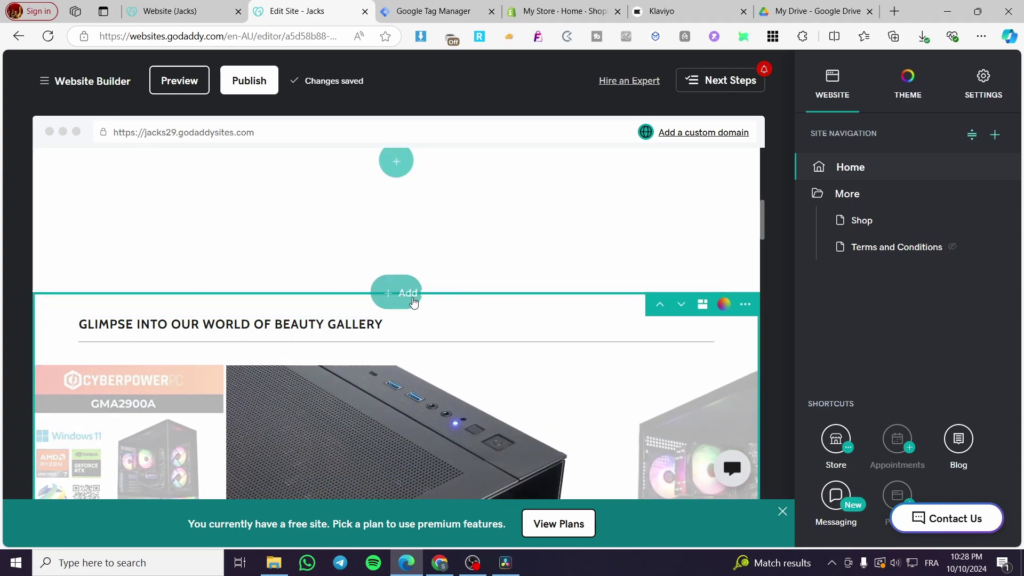
scroll(480, 261, "up", 3)
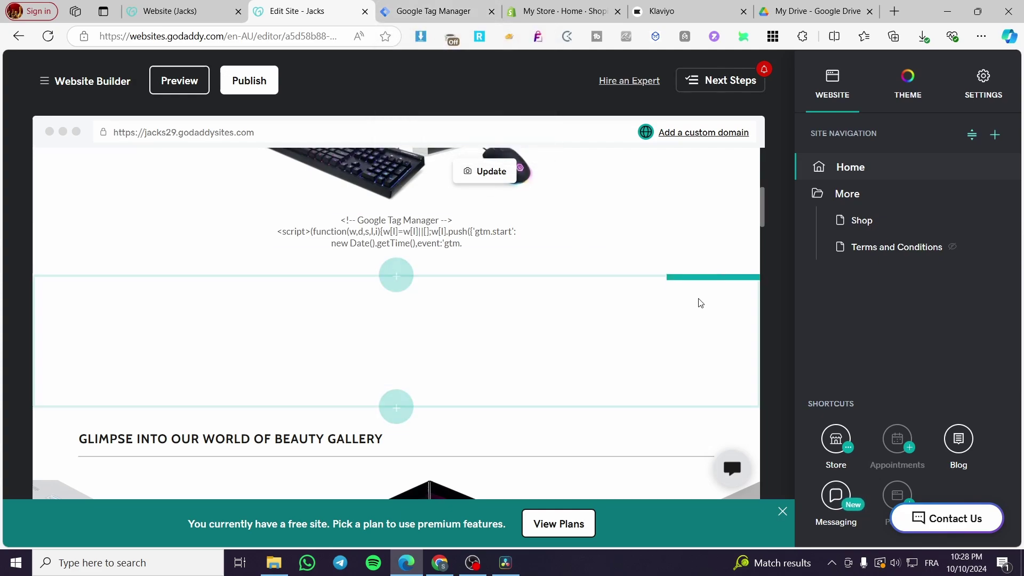
scroll(459, 342, "up", 3)
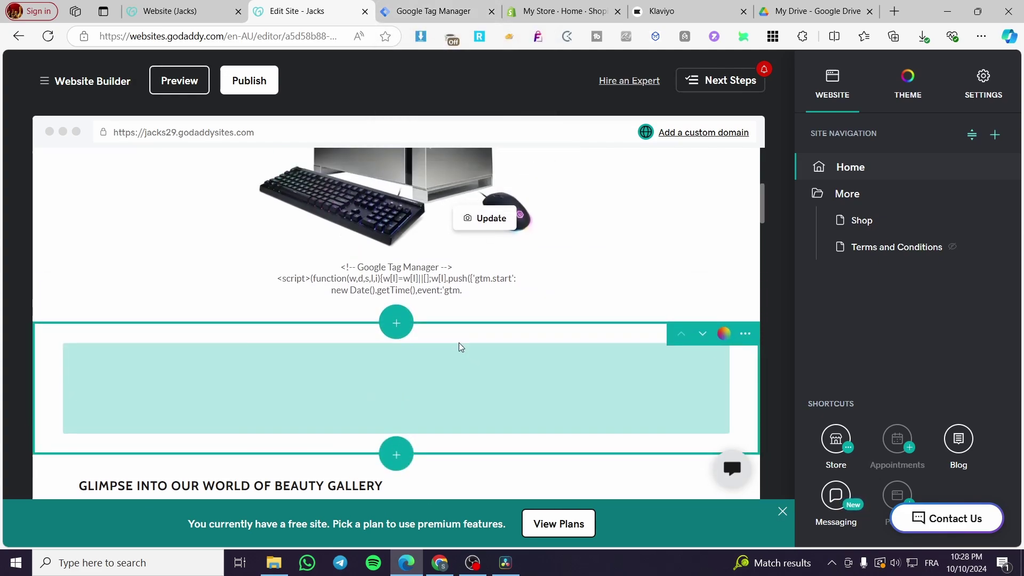